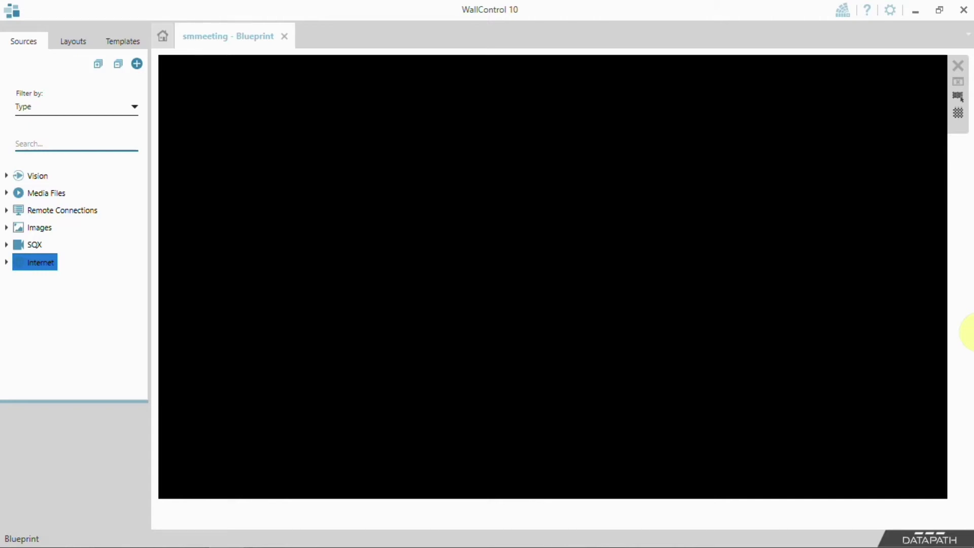
- Place the Input 6 capture source as a window sized into the top-left corner of the wall
{"action": "left_click", "coordinate": [5, 175]}
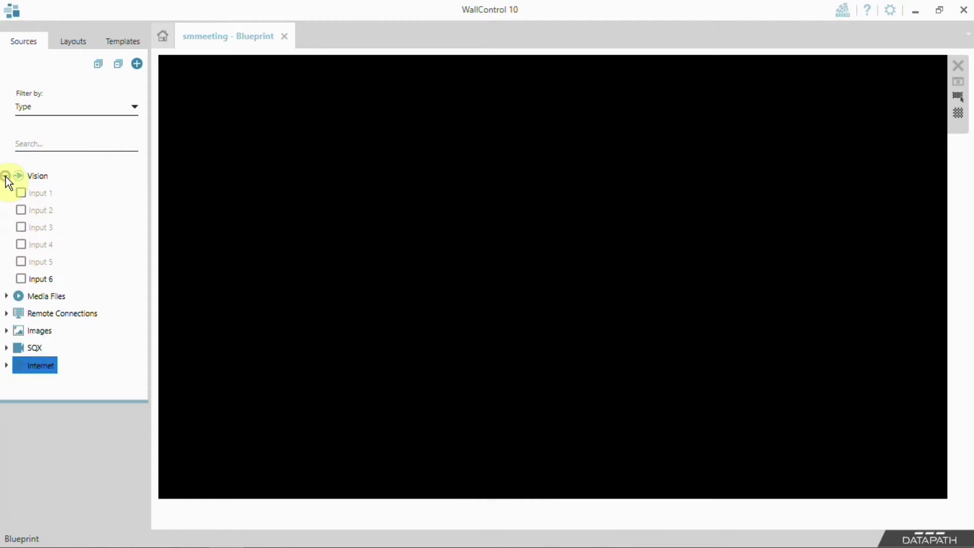
{"action": "mouse_move", "coordinate": [38, 283]}
{"action": "left_mouse_down"}
{"action": "mouse_move", "coordinate": [246, 167]}
{"action": "mouse_move", "coordinate": [252, 131]}
{"action": "left_mouse_up"}
{"action": "left_click_drag", "start_coordinate": [313, 171], "coordinate": [496, 289]}
{"action": "left_click_drag", "start_coordinate": [370, 239], "coordinate": [289, 173]}
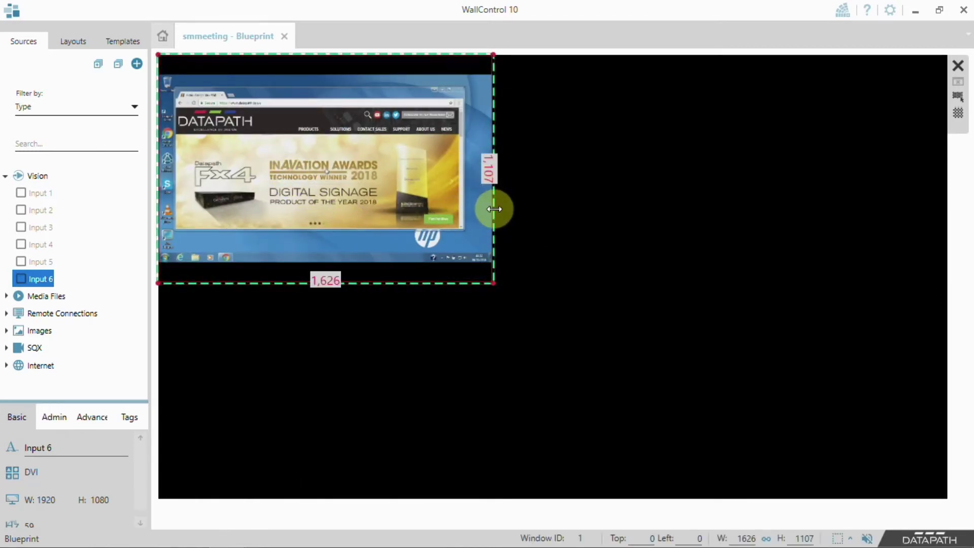
{"action": "left_click_drag", "start_coordinate": [495, 206], "coordinate": [510, 223]}
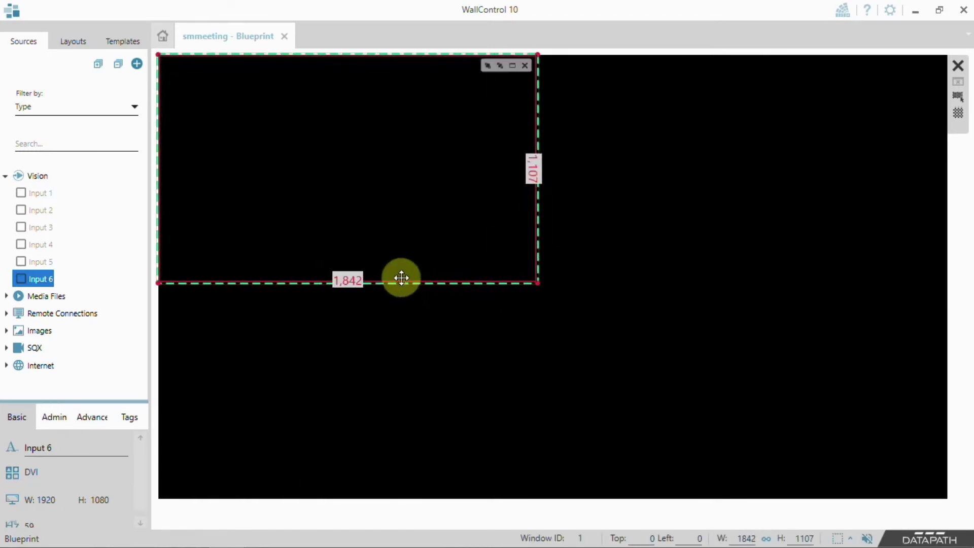
- Place the Datapath Animation.mp4 video window below the capture window
{"action": "left_click", "coordinate": [7, 296]}
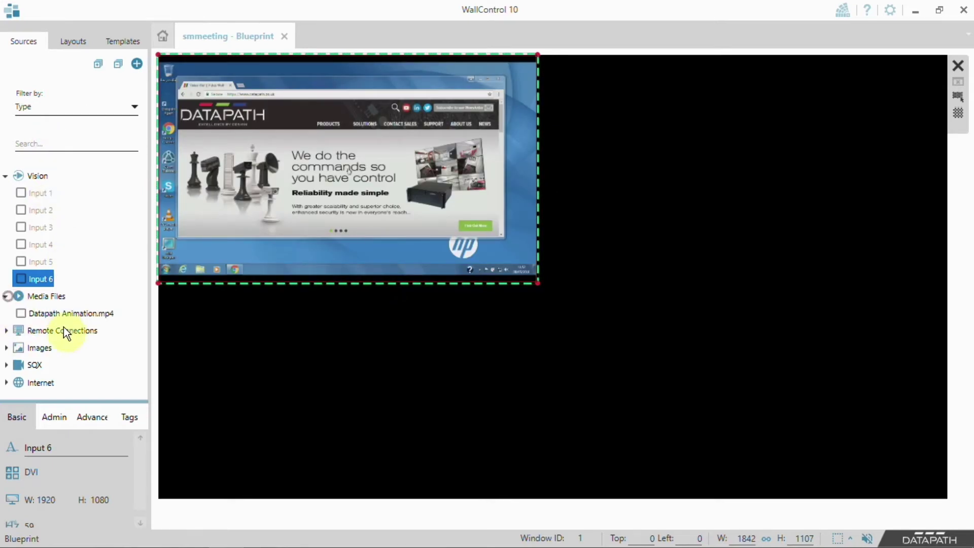
{"action": "left_click_drag", "start_coordinate": [68, 313], "coordinate": [365, 436]}
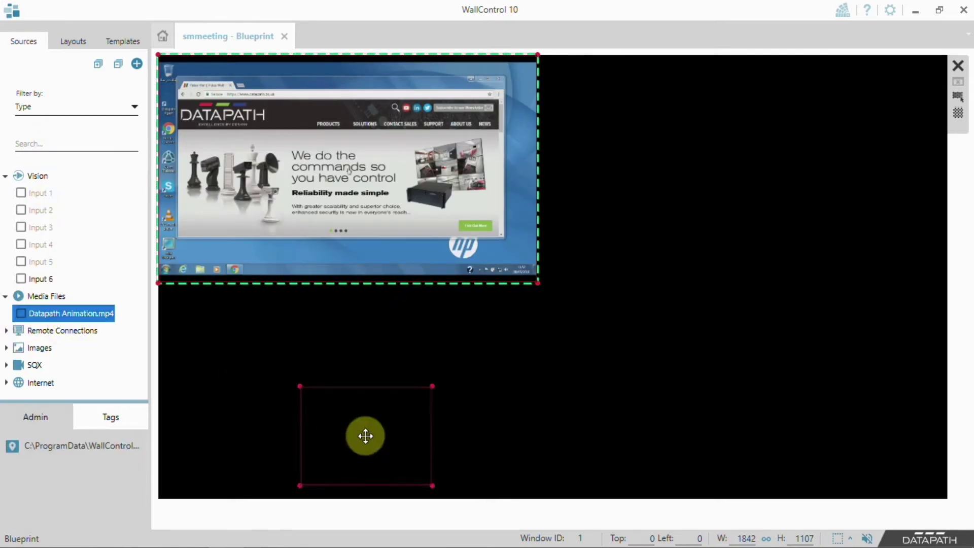
{"action": "left_click_drag", "start_coordinate": [297, 384], "coordinate": [170, 287]}
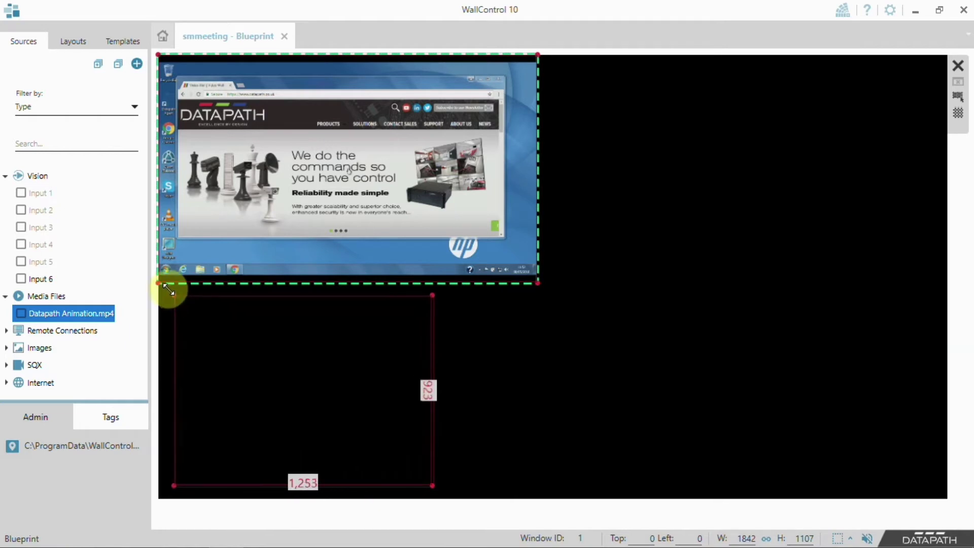
{"action": "left_click_drag", "start_coordinate": [298, 394], "coordinate": [339, 328]}
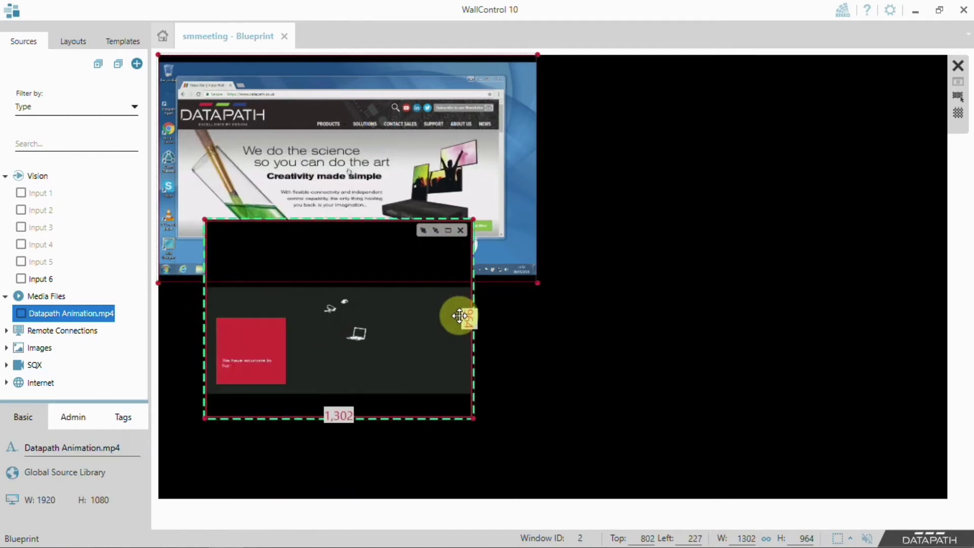
- Place the Axis M1145 SQX camera as an enlarged window beside the capture window
{"action": "left_click", "coordinate": [6, 365]}
{"action": "left_click_drag", "start_coordinate": [58, 382], "coordinate": [759, 236]}
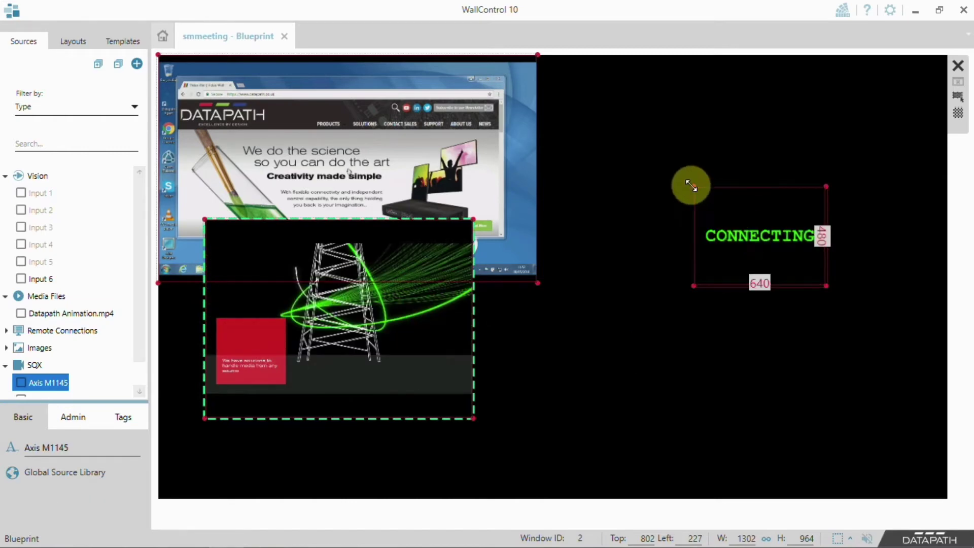
{"action": "mouse_move", "coordinate": [693, 187]}
{"action": "left_mouse_down"}
{"action": "mouse_move", "coordinate": [526, 98]}
{"action": "mouse_move", "coordinate": [522, 63]}
{"action": "left_mouse_up"}
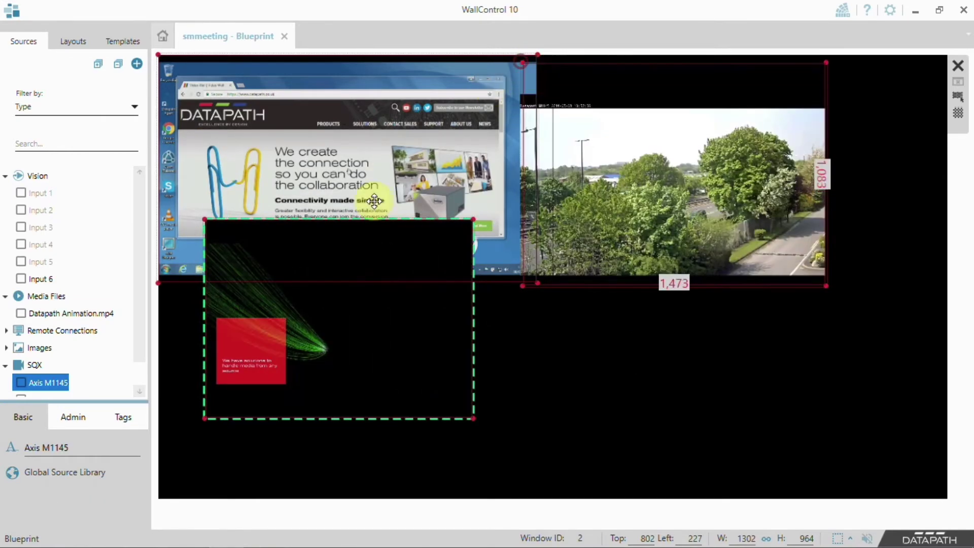
{"action": "scroll", "coordinate": [141, 320], "scroll_direction": "down", "scroll_amount": 1}
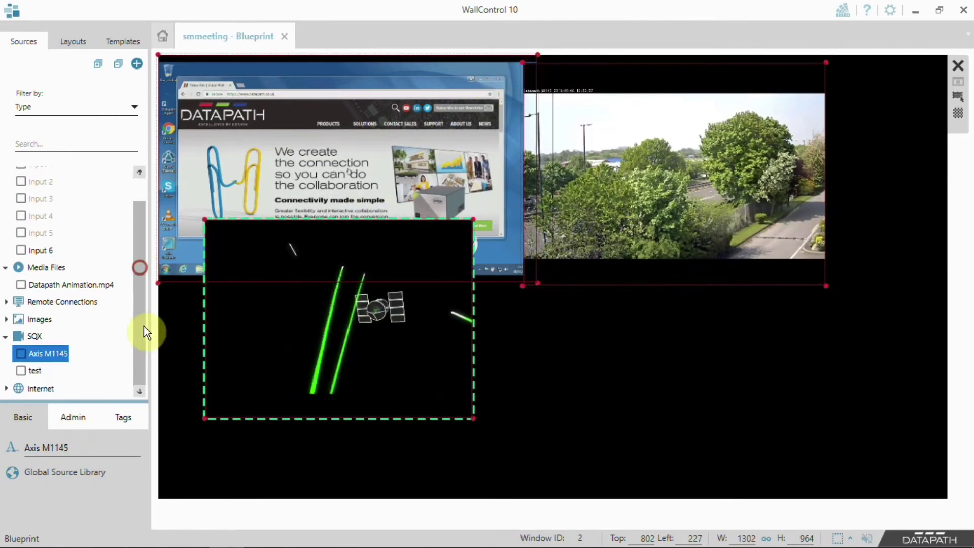
- Place the Datapath web page as a large window over the lower right, then show the saved layouts
{"action": "left_click", "coordinate": [8, 386]}
{"action": "scroll", "coordinate": [138, 381], "scroll_direction": "down", "scroll_amount": 1}
{"action": "mouse_move", "coordinate": [47, 388]}
{"action": "left_mouse_down"}
{"action": "mouse_move", "coordinate": [300, 395]}
{"action": "mouse_move", "coordinate": [867, 460]}
{"action": "left_mouse_up"}
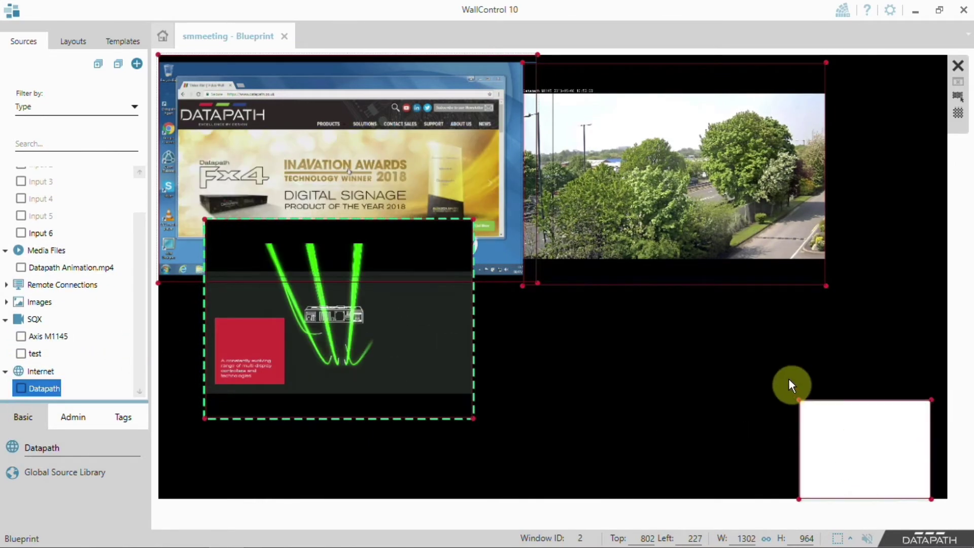
{"action": "mouse_move", "coordinate": [793, 396]}
{"action": "left_mouse_down"}
{"action": "mouse_move", "coordinate": [601, 343]}
{"action": "mouse_move", "coordinate": [437, 264]}
{"action": "left_mouse_up"}
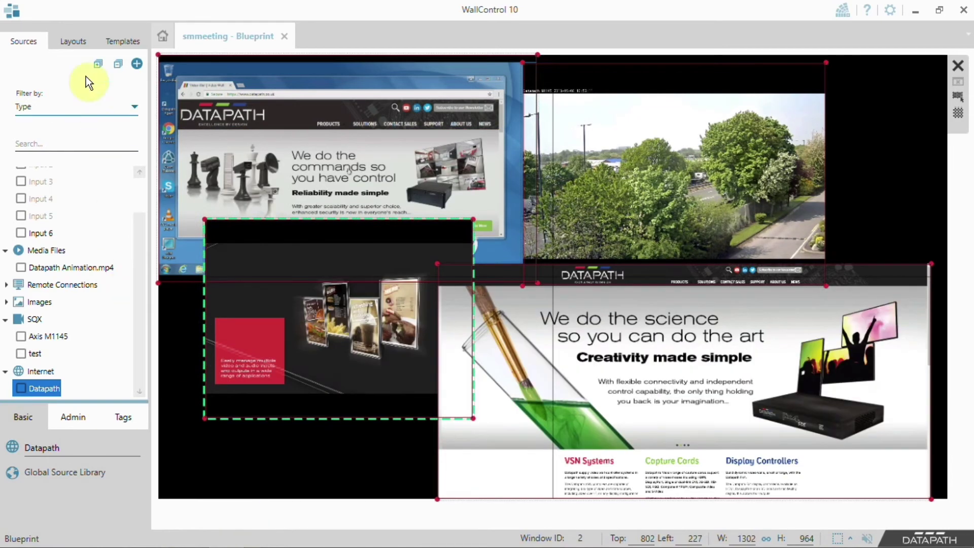
{"action": "left_click", "coordinate": [74, 43]}
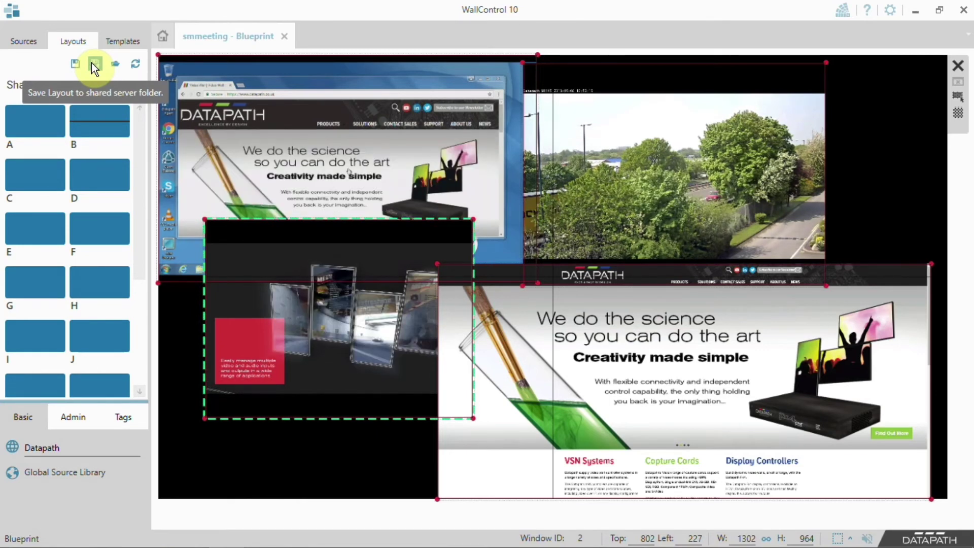
- Save the current arrangement to the shared folder as layout New1
{"action": "left_click", "coordinate": [94, 64]}
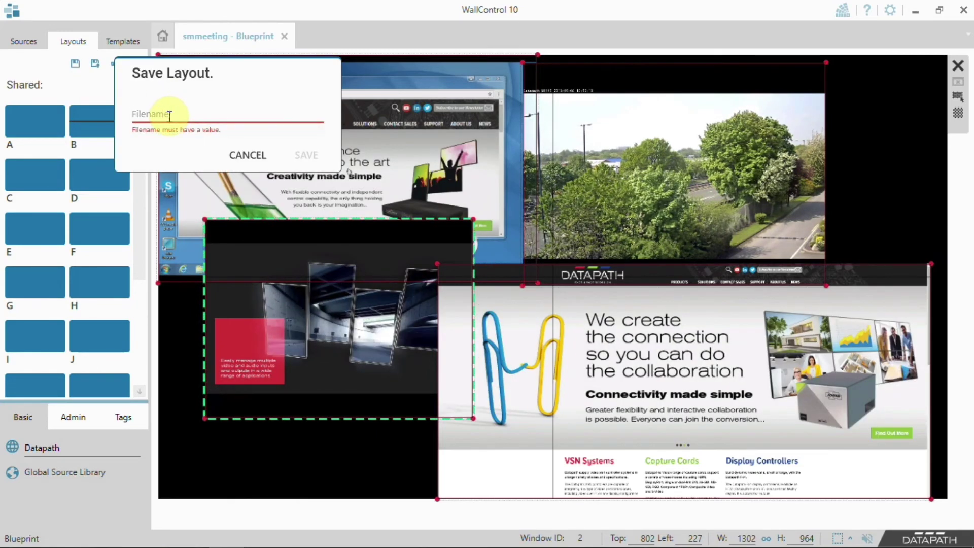
{"action": "left_click", "coordinate": [169, 115]}
{"action": "type", "text": "New"}
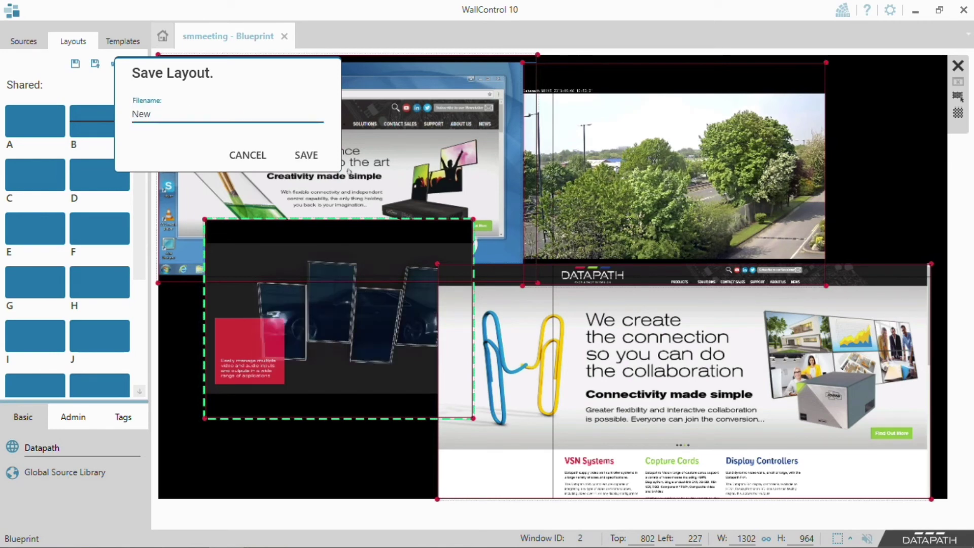
{"action": "type", "text": "1"}
{"action": "left_click", "coordinate": [306, 155]}
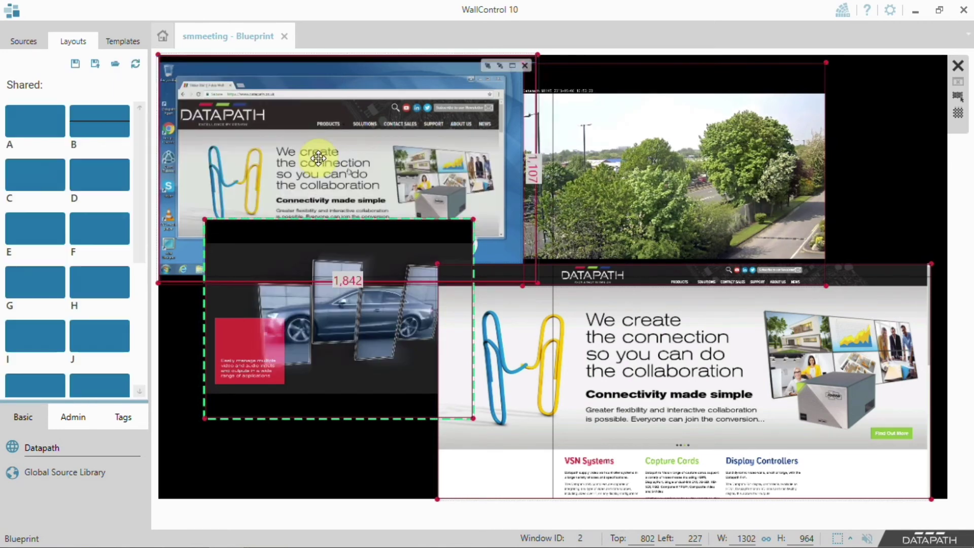
{"action": "left_click_drag", "start_coordinate": [142, 143], "coordinate": [140, 283]}
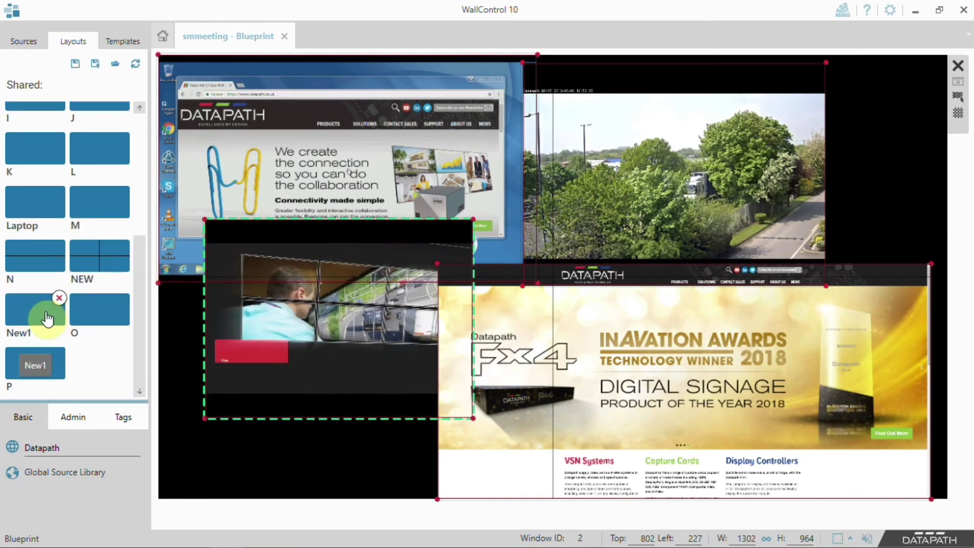
- Clear all windows from the wall and recall the New1 layout
{"action": "left_click", "coordinate": [957, 71]}
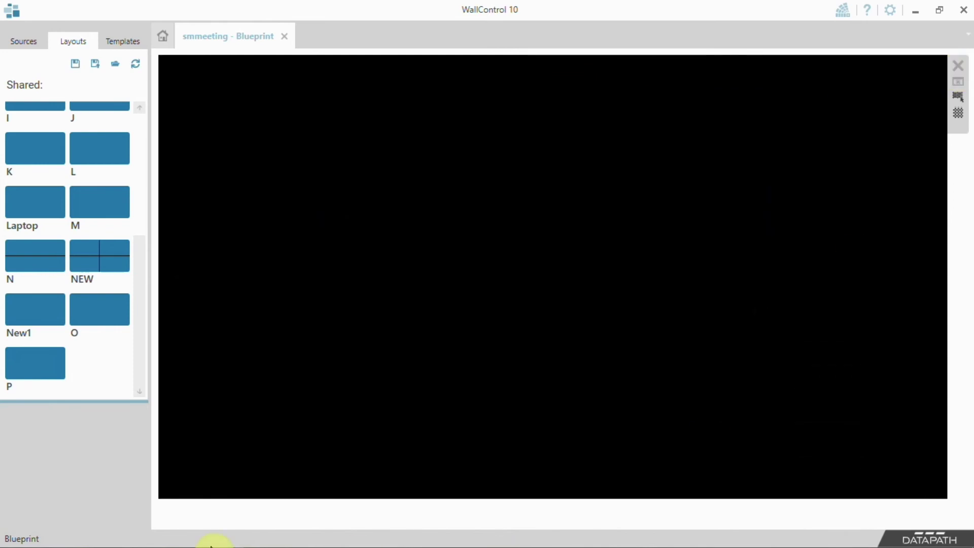
{"action": "left_click", "coordinate": [43, 311]}
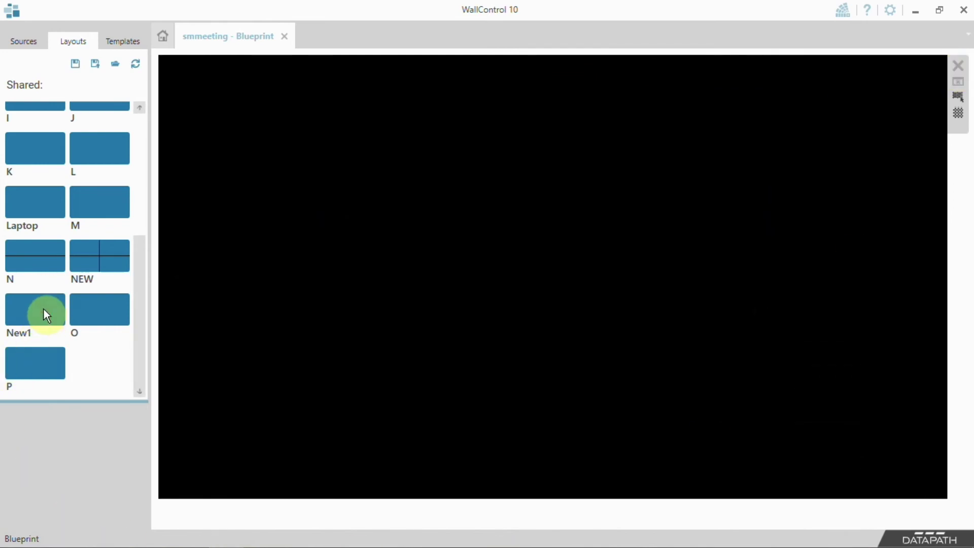